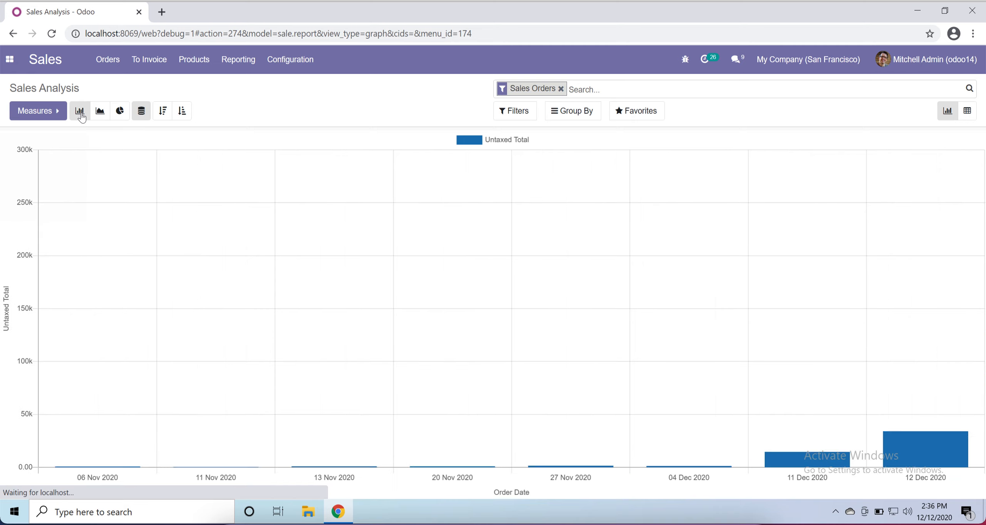
# - View the sales graph as a line chart and a pie chart, and return it to a bar chart
pyautogui.click(101, 114)
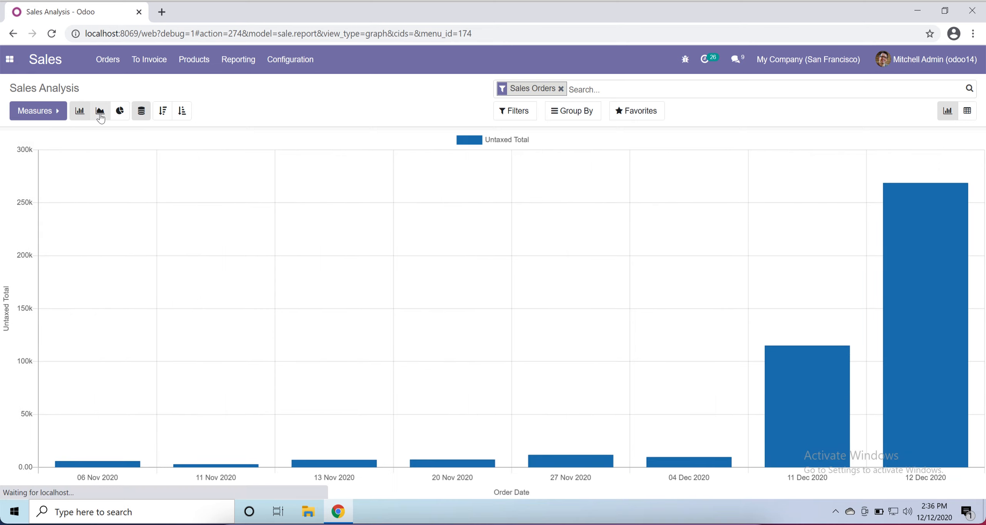
pyautogui.click(122, 116)
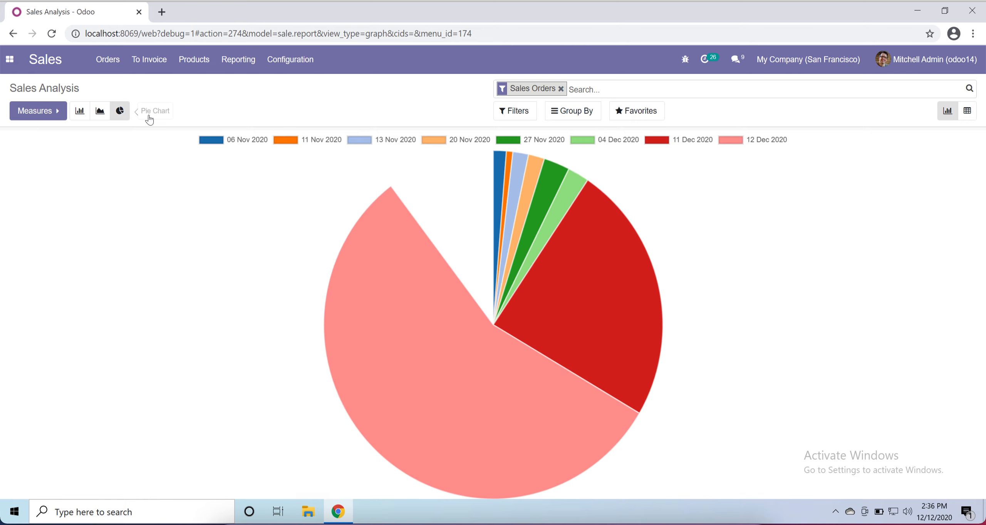
pyautogui.click(80, 113)
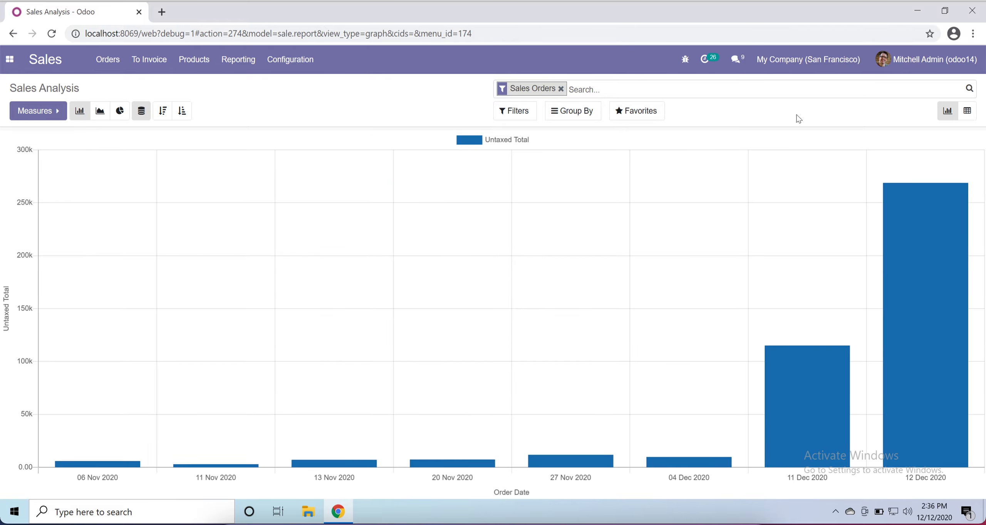
# - Switch the sales analysis to the pivot view and collapse its column and row groups to the totals
pyautogui.click(967, 111)
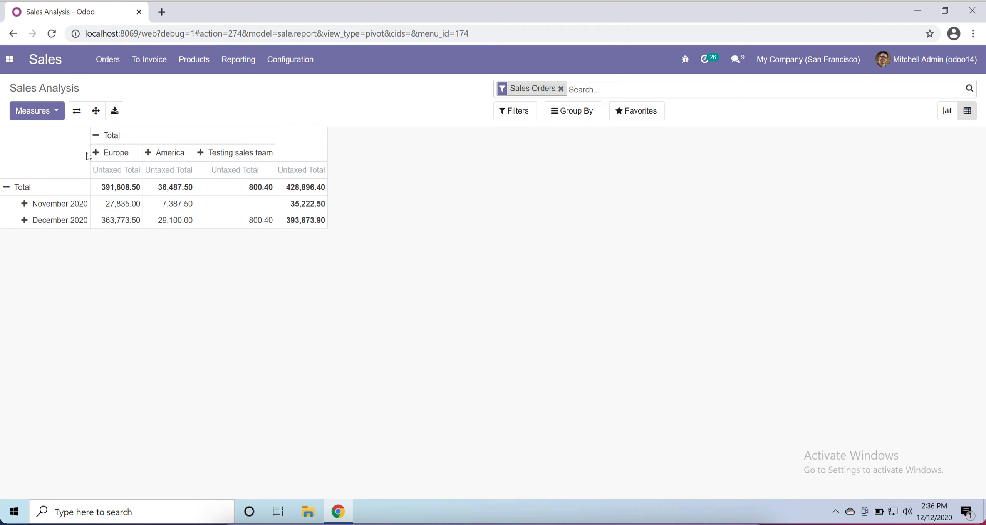
pyautogui.click(96, 138)
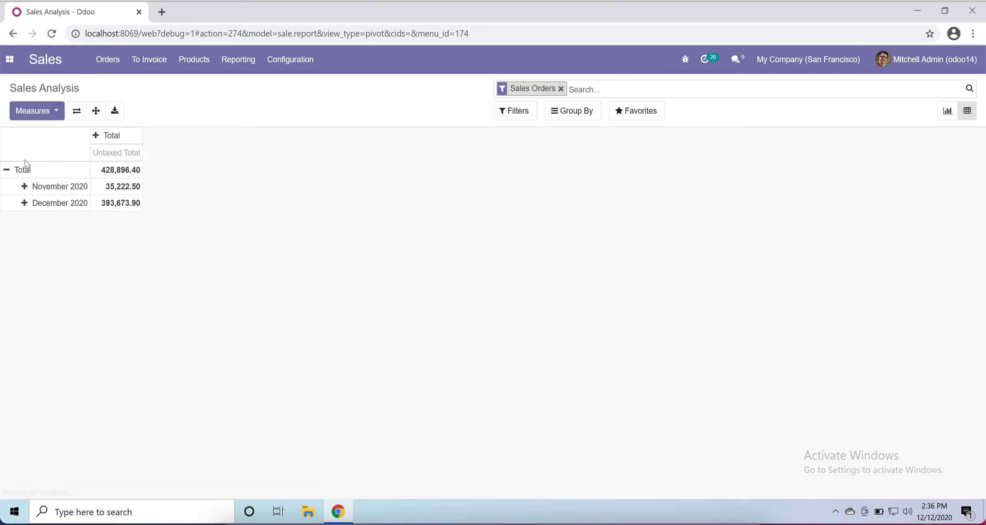
pyautogui.click(6, 169)
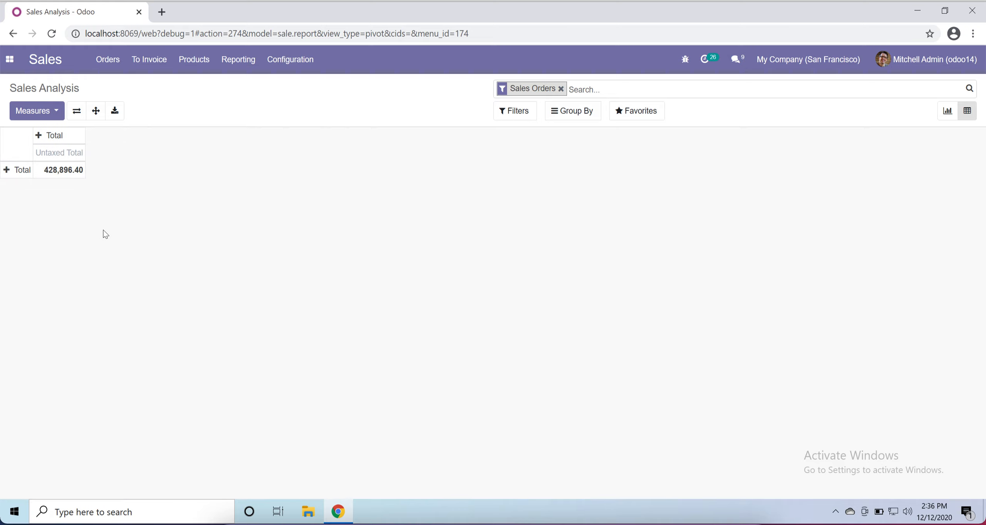
# - Group the pivot columns by Customer and the rows by Order Date per Day
pyautogui.click(39, 140)
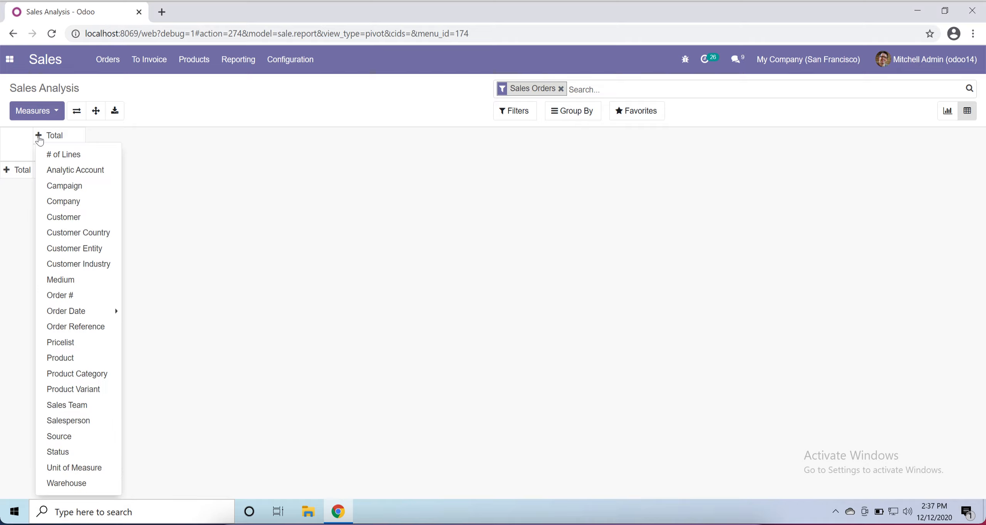
pyautogui.click(96, 218)
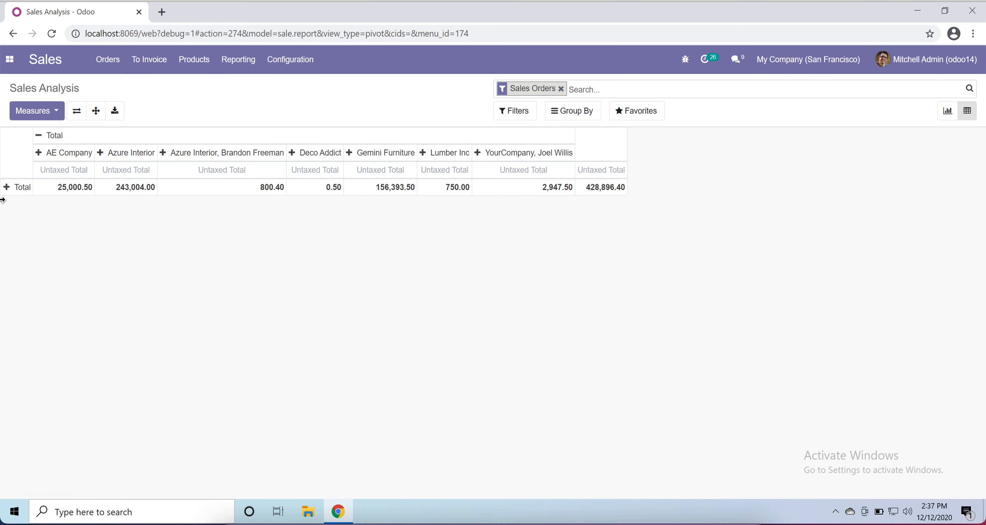
pyautogui.click(6, 189)
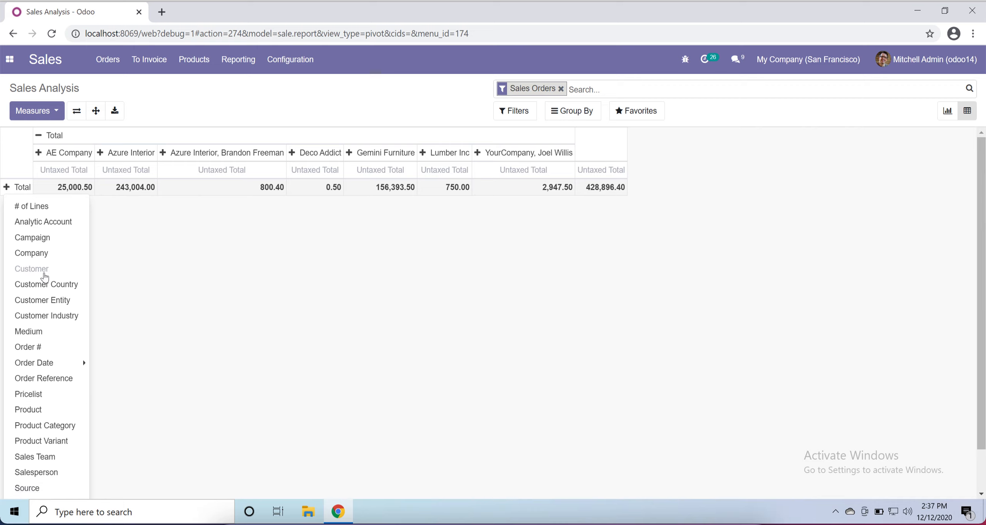
pyautogui.moveTo(61, 363)
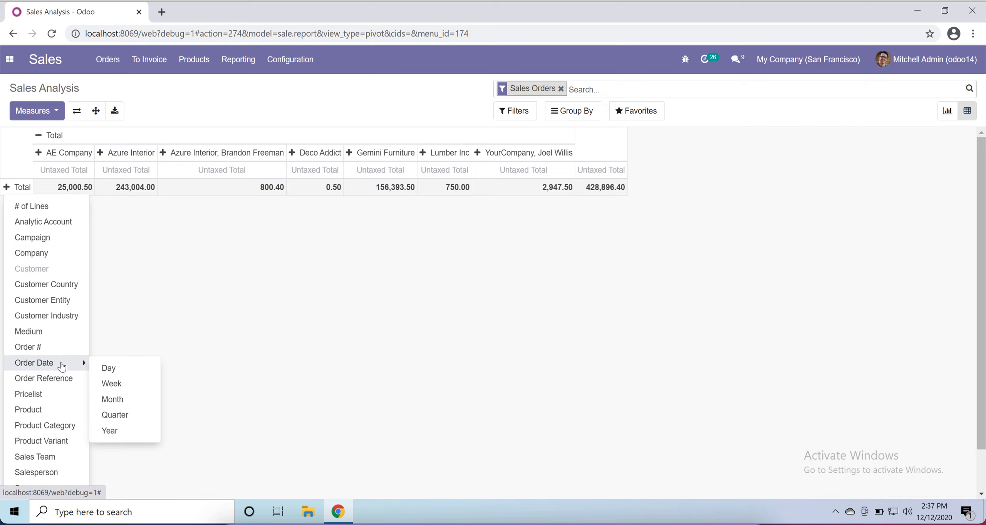
pyautogui.click(137, 371)
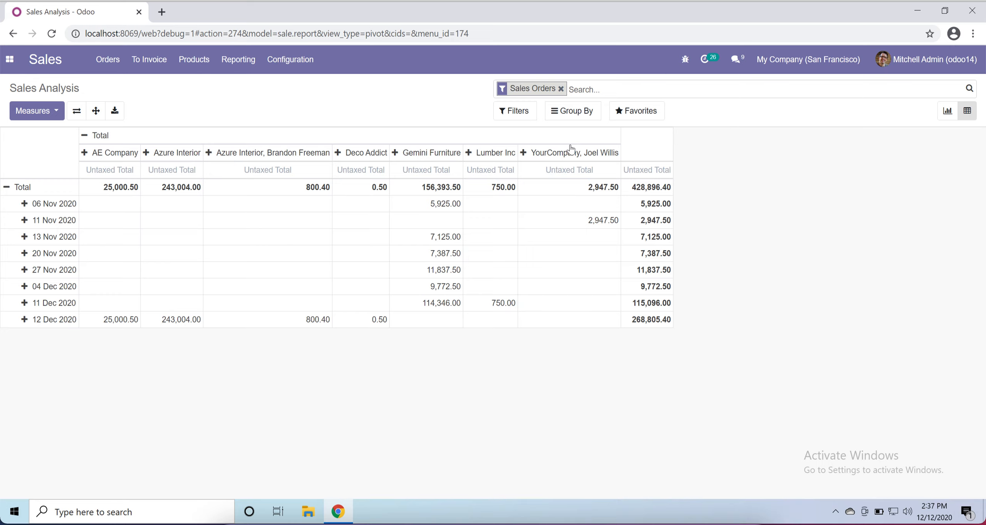
# - Break the AE Company column down by Product and collapse all column and row groups back to the totals
pyautogui.click(88, 155)
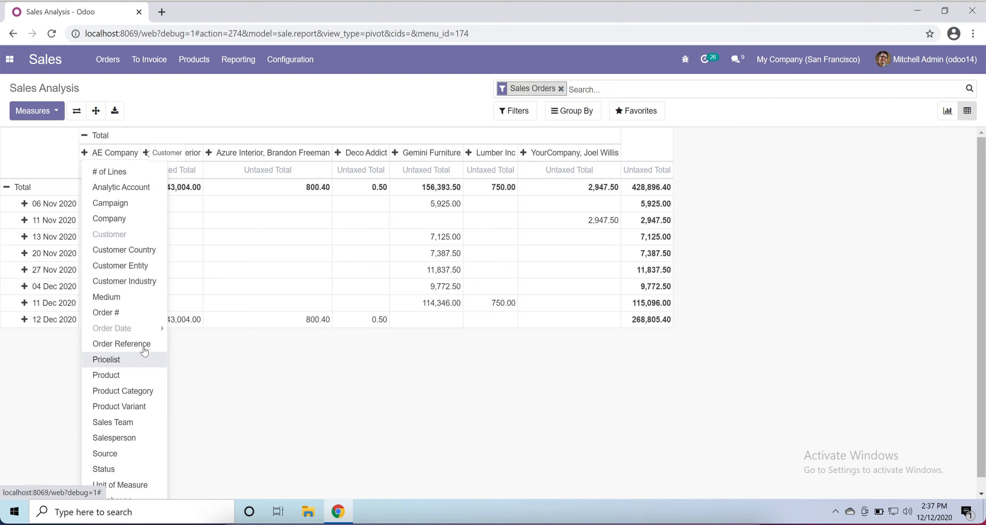
pyautogui.click(134, 379)
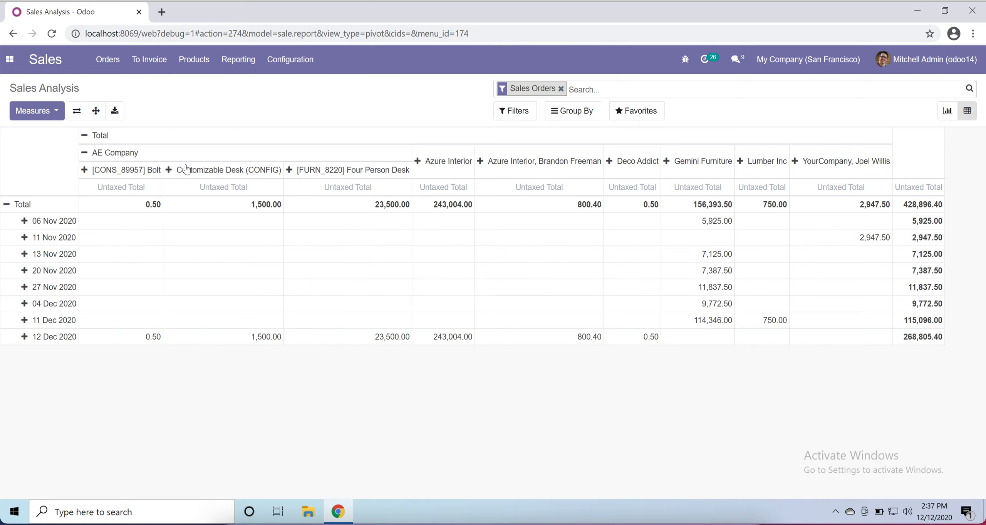
pyautogui.click(84, 154)
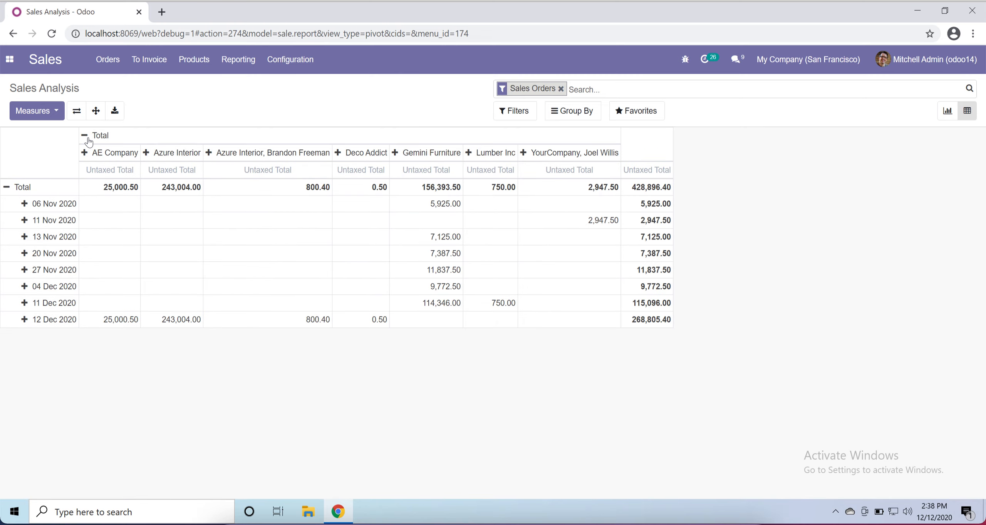
pyautogui.click(85, 135)
pyautogui.click(7, 170)
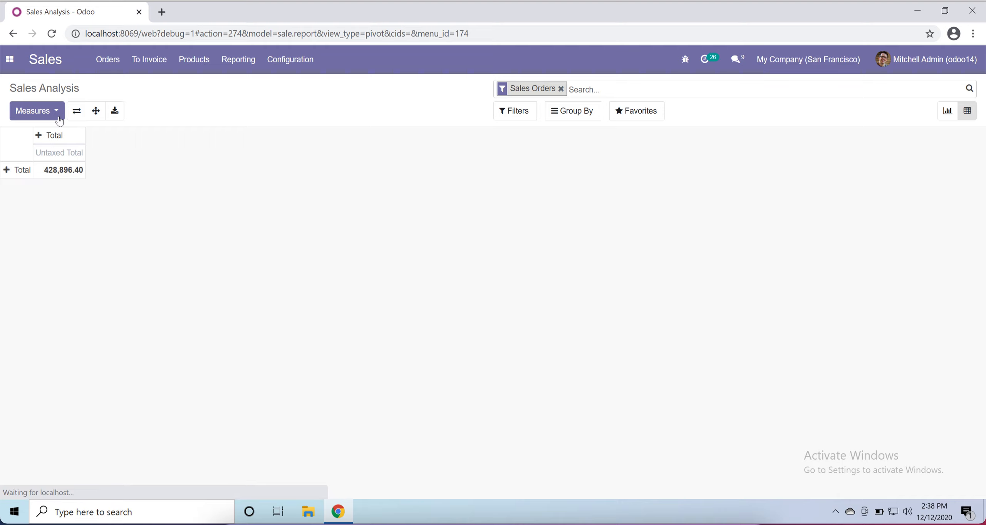
# - Group the pivot rows by Product and the columns by Customer
pyautogui.click(7, 171)
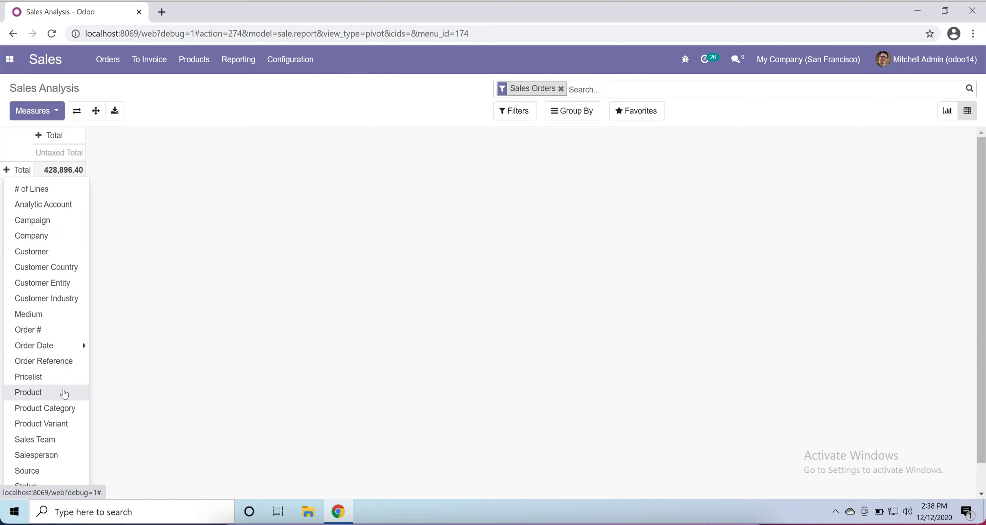
pyautogui.scroll(-1, 64, 394)
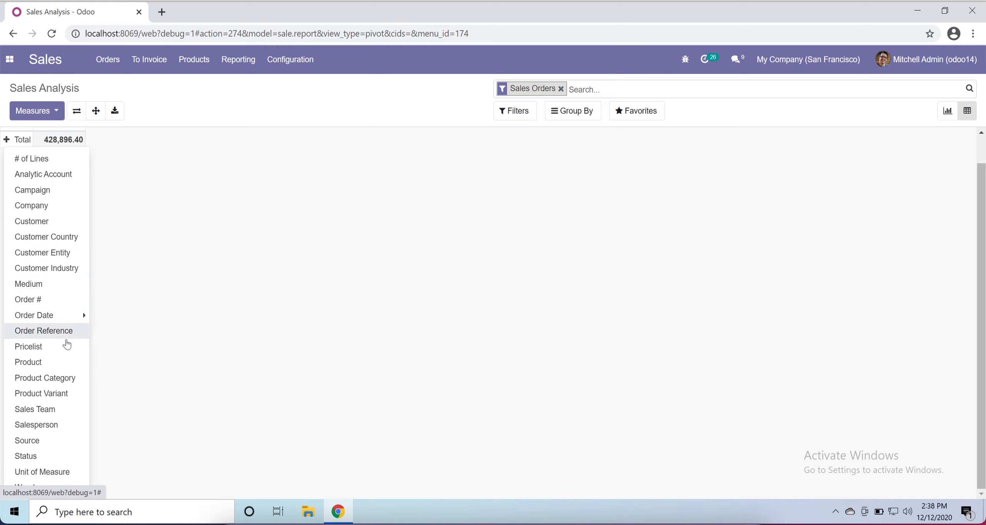
pyautogui.click(66, 363)
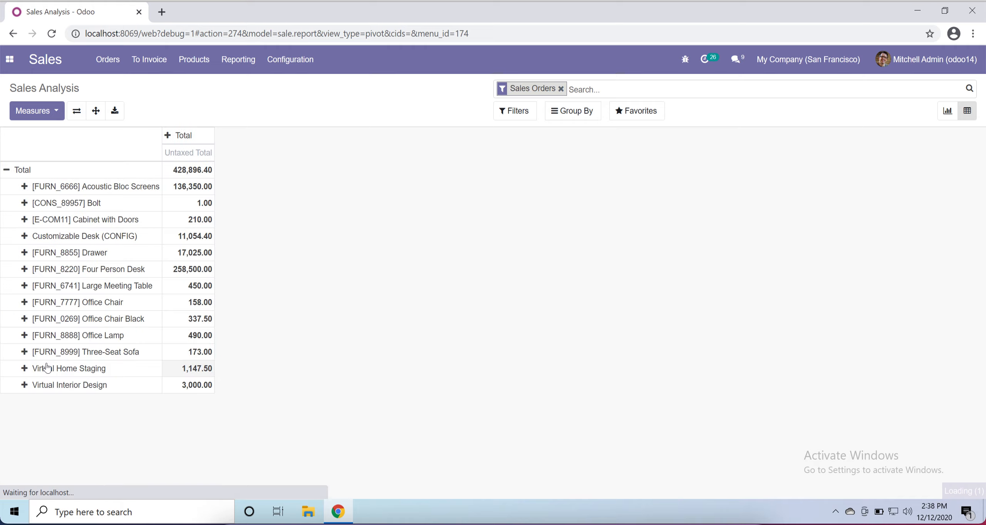
pyautogui.click(168, 137)
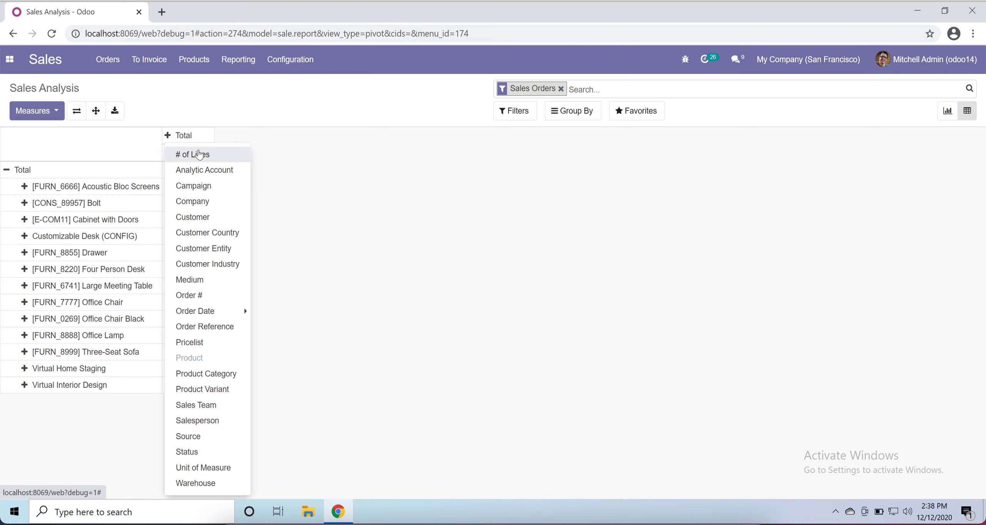
pyautogui.click(204, 221)
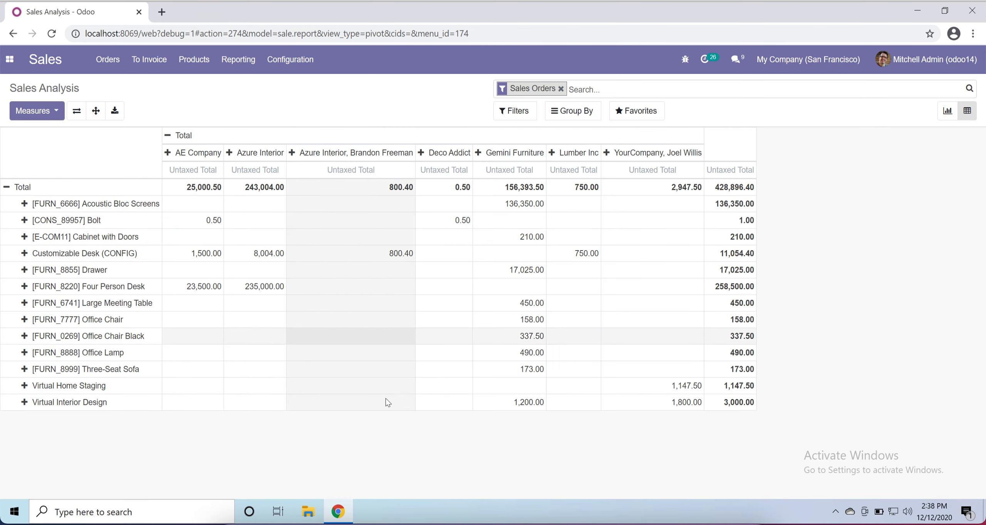
# - Add the Total measure to the pivot alongside Untaxed Total
pyautogui.click(54, 113)
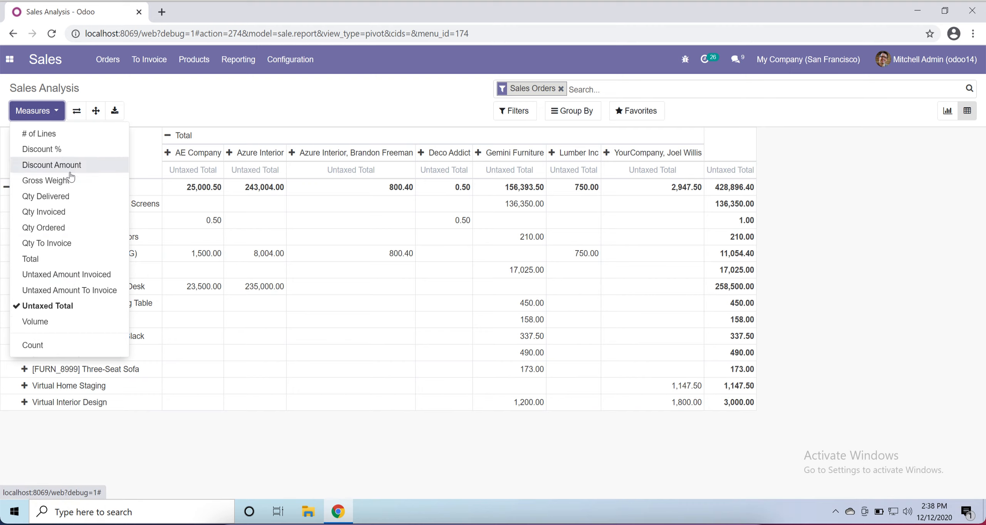
pyautogui.click(65, 264)
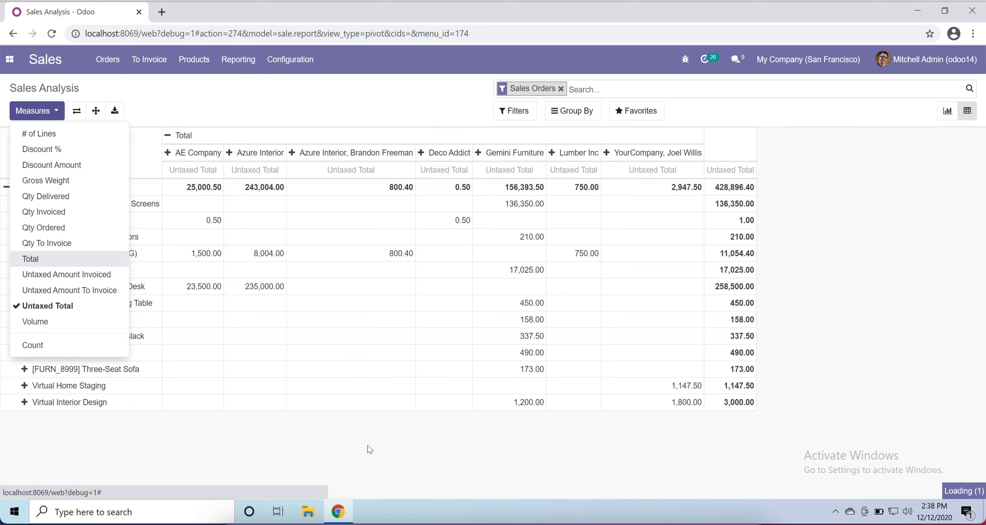
pyautogui.click(379, 459)
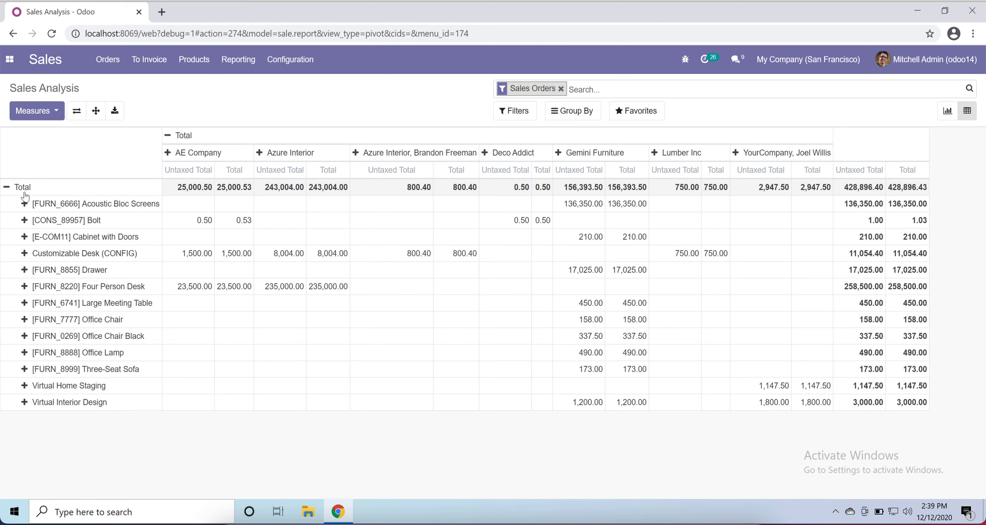
pyautogui.click(407, 173)
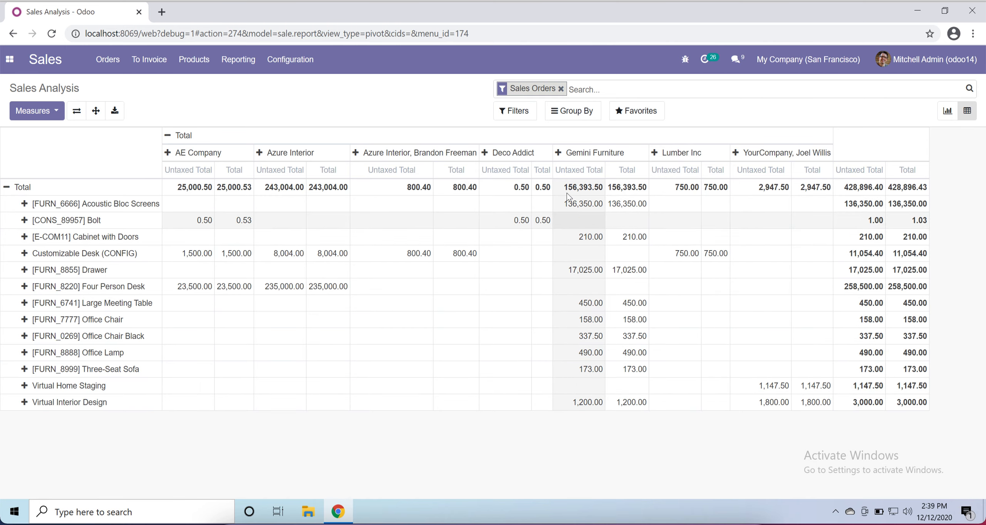
# - Save the current pivot search as a favorite named "testing report"
pyautogui.click(637, 121)
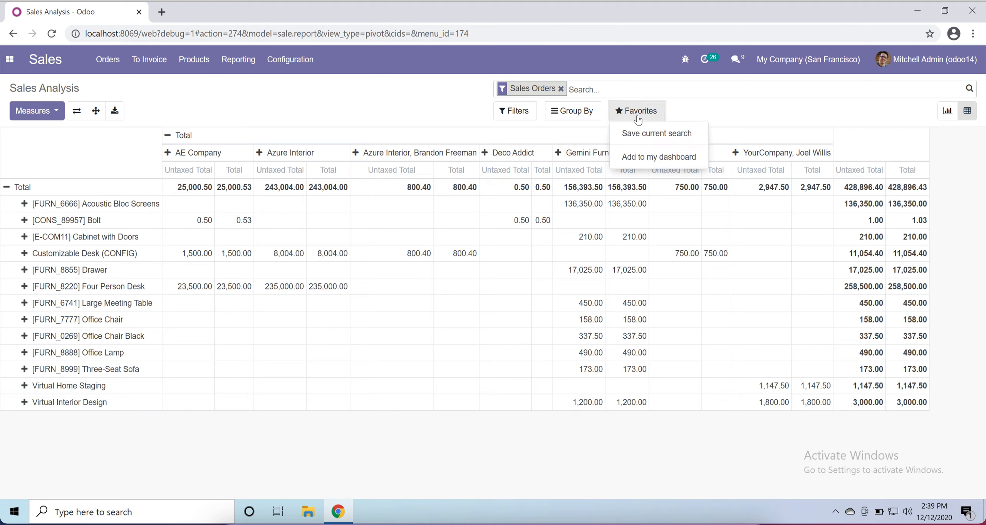
pyautogui.click(663, 134)
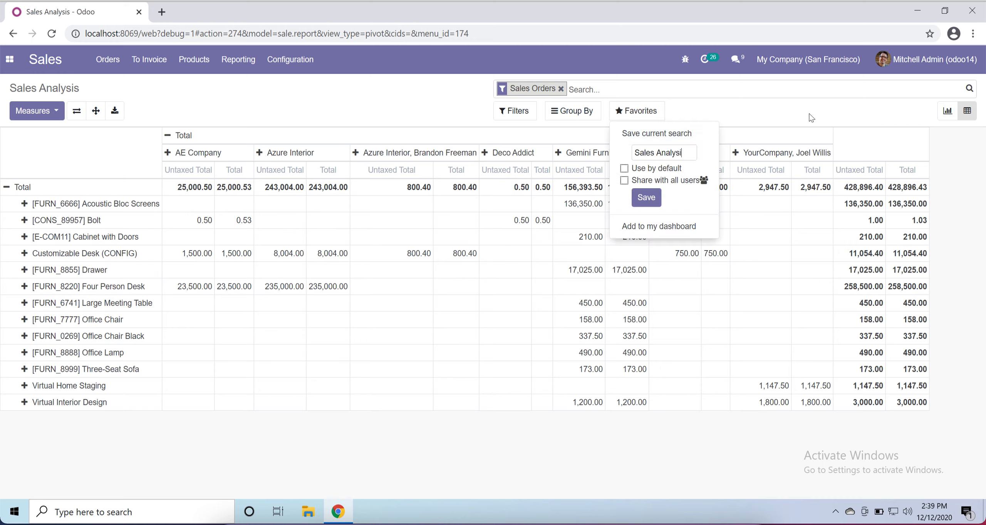
pyautogui.press('BackSpace')
pyautogui.press('BackSpace')
pyautogui.press('BackSpace')
pyautogui.press('BackSpace')
pyautogui.press('BackSpace')
pyautogui.press('BackSpace')
pyautogui.press('BackSpace')
pyautogui.press('BackSpace')
pyautogui.press('BackSpace')
pyautogui.press('BackSpace')
pyautogui.press('BackSpace')
pyautogui.press('BackSpace')
pyautogui.press('BackSpace')
pyautogui.write('por')
pyautogui.click(651, 201)
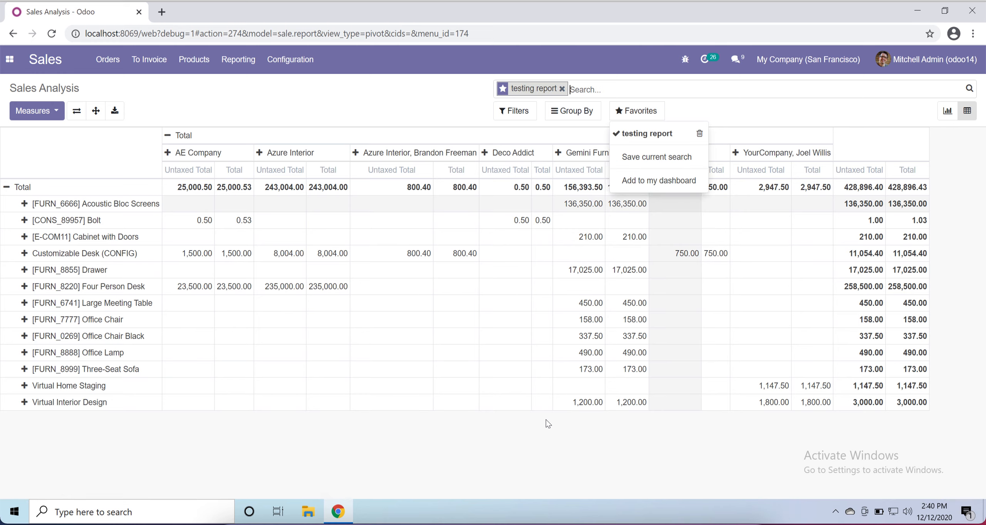
pyautogui.click(552, 445)
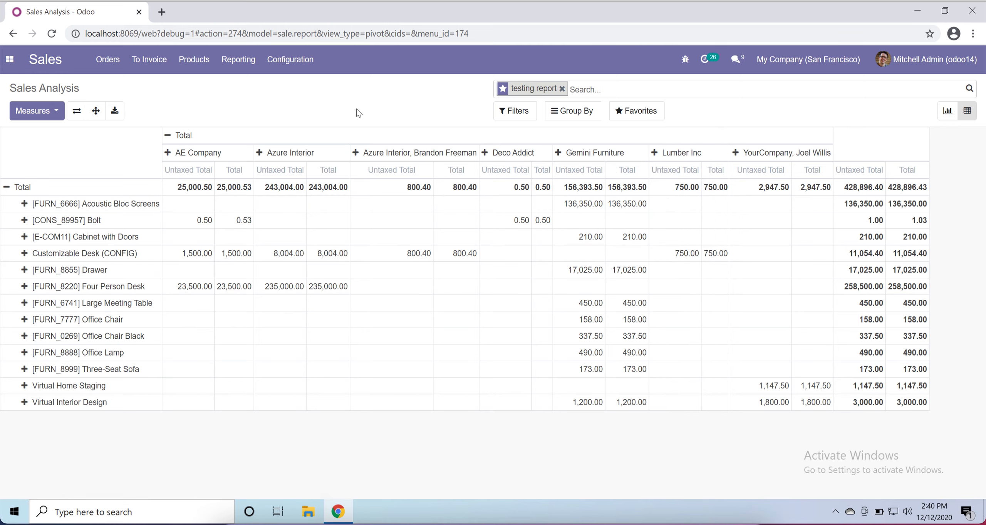
# - Remove the testing report favorite from the search and reload the page
pyautogui.click(634, 83)
pyautogui.press('BackSpace')
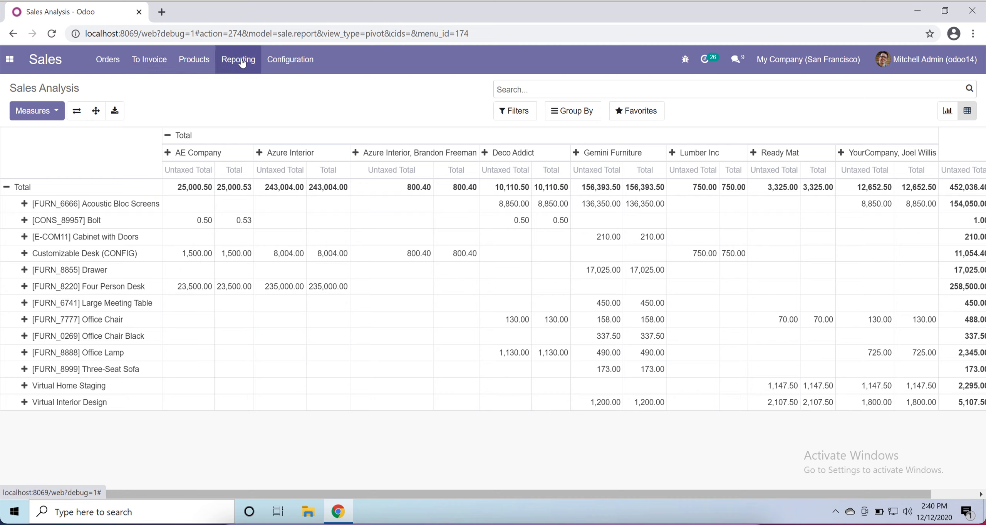
pyautogui.click(52, 34)
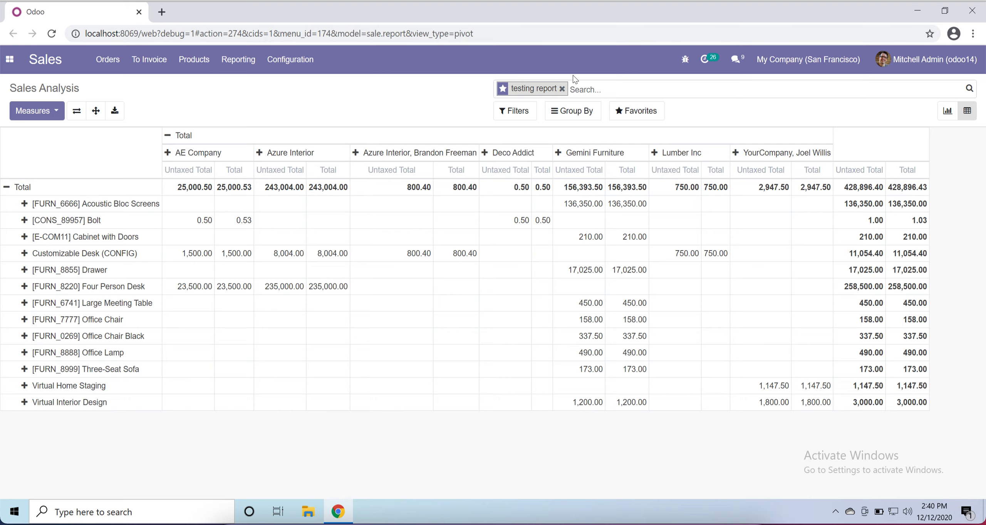
# - Examine the filters available for the report, including the Order Date periods
pyautogui.click(553, 89)
pyautogui.click(518, 113)
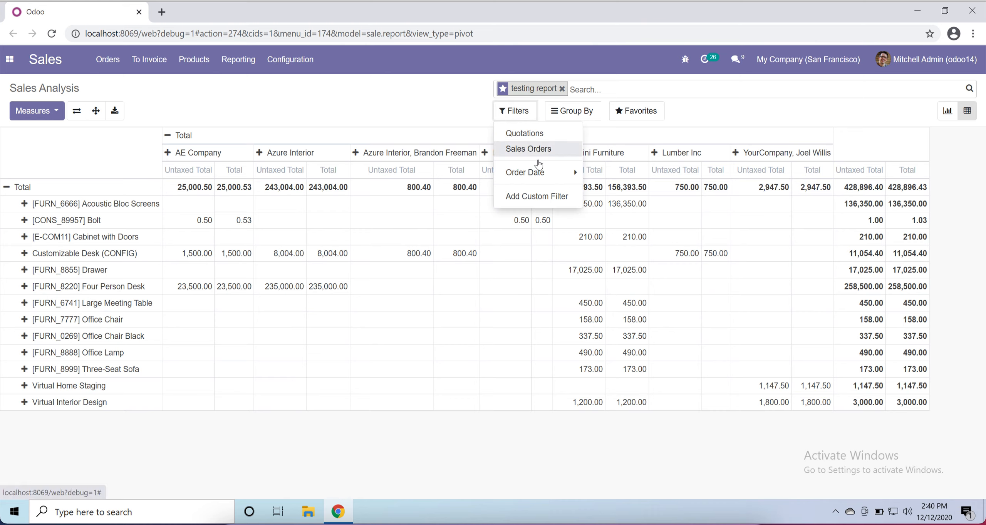
pyautogui.click(565, 177)
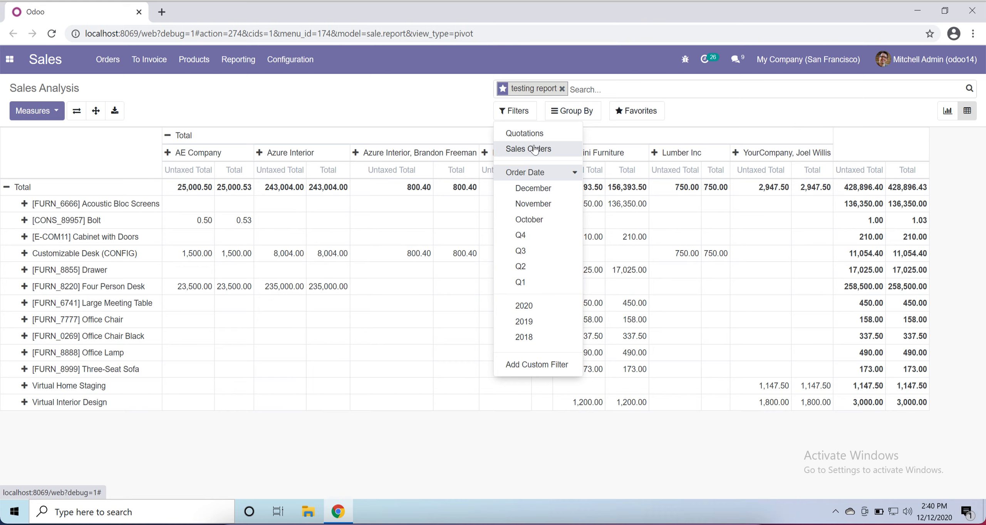
# - Add a Product grouping to the testing report search
pyautogui.click(580, 112)
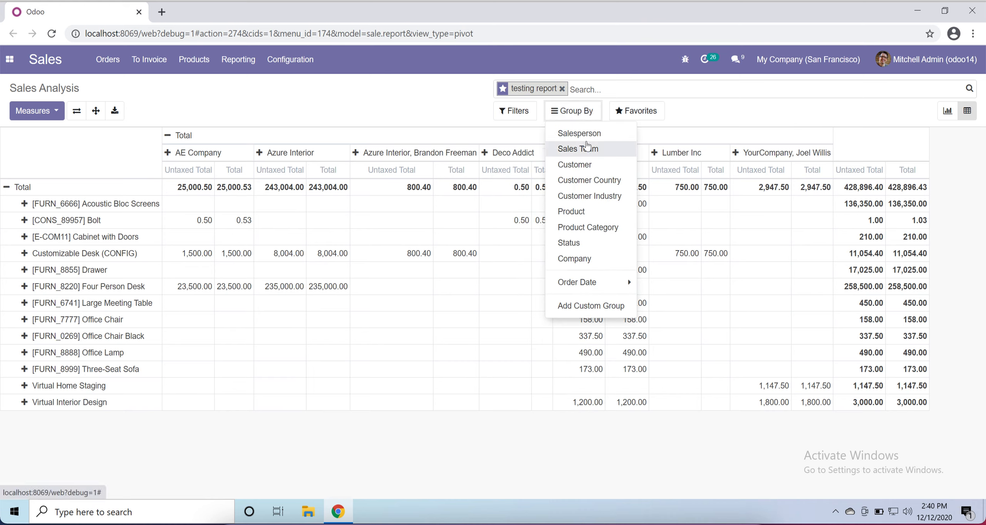
pyautogui.click(585, 216)
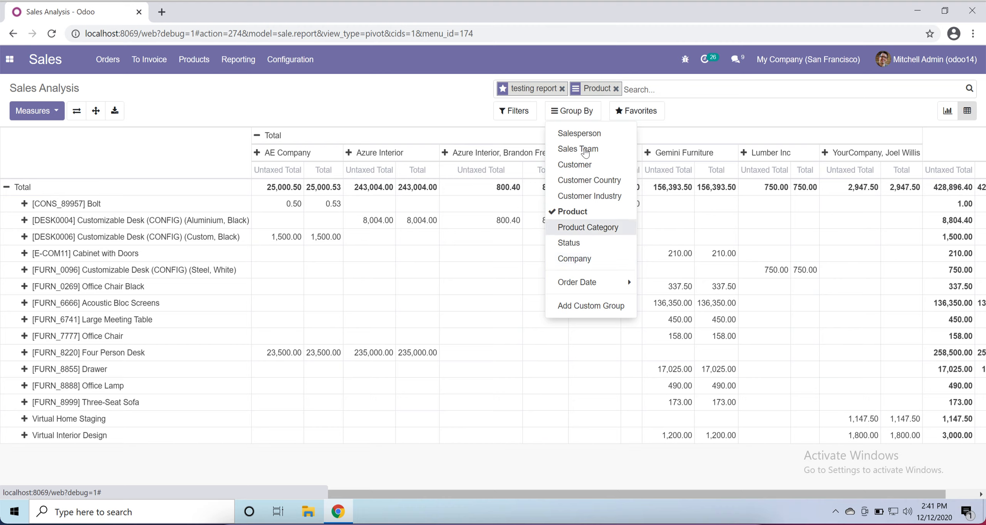
pyautogui.click(428, 110)
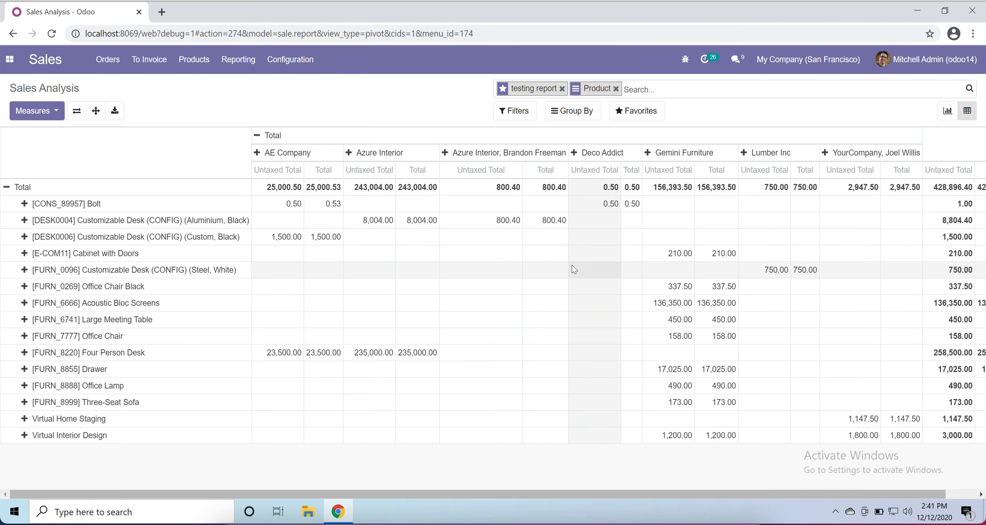
pyautogui.click(956, 491)
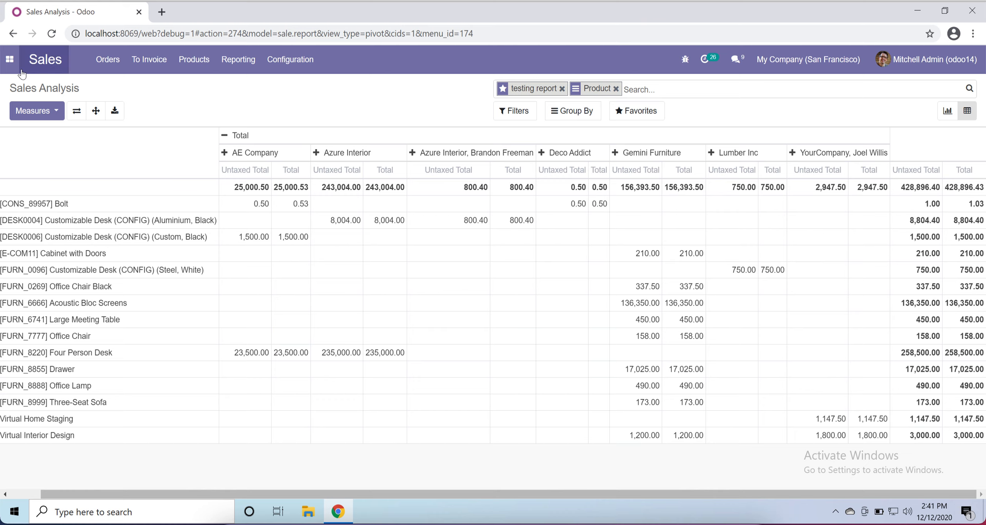
pyautogui.click(8, 61)
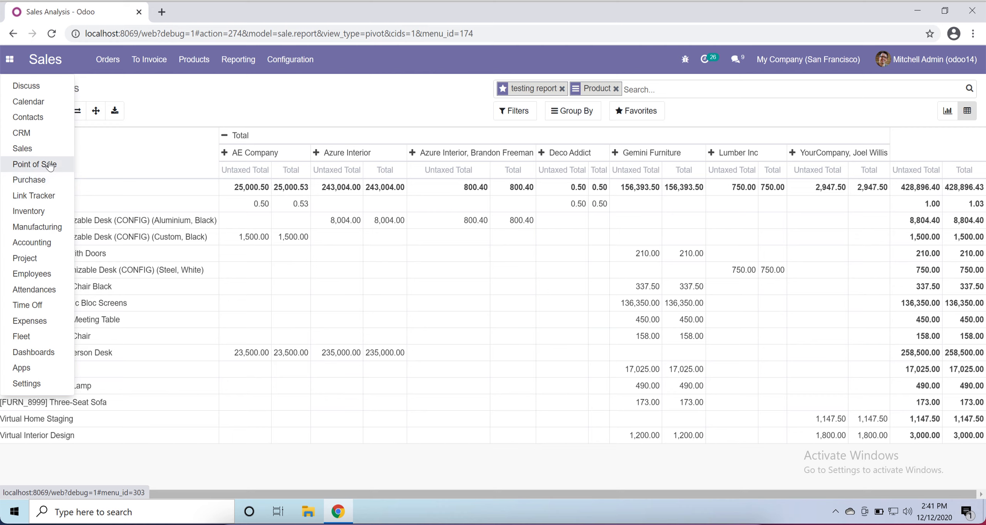
pyautogui.click(290, 60)
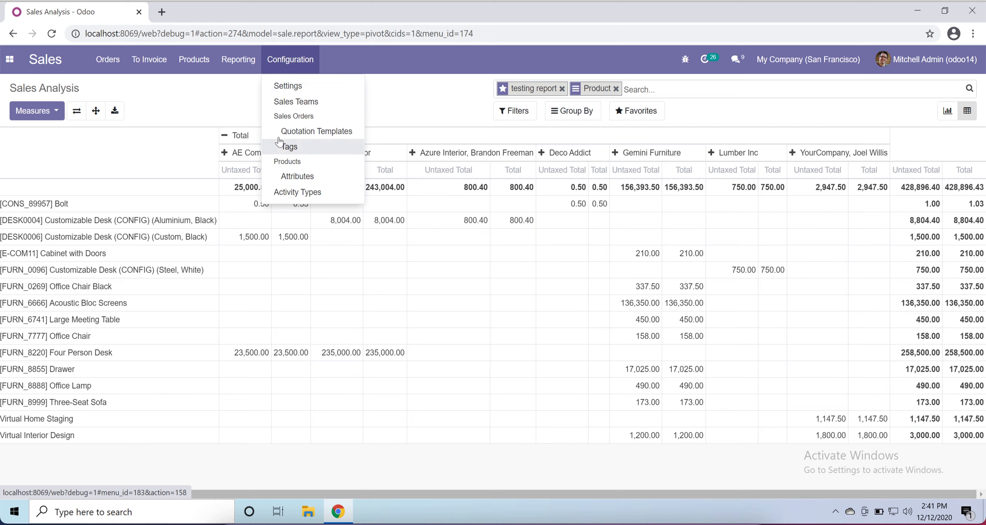
pyautogui.click(177, 119)
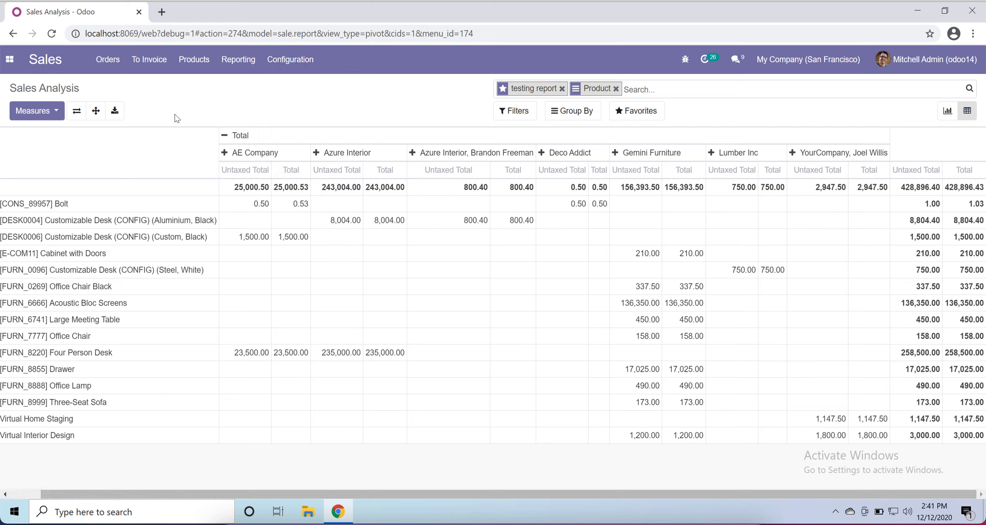
pyautogui.click(288, 64)
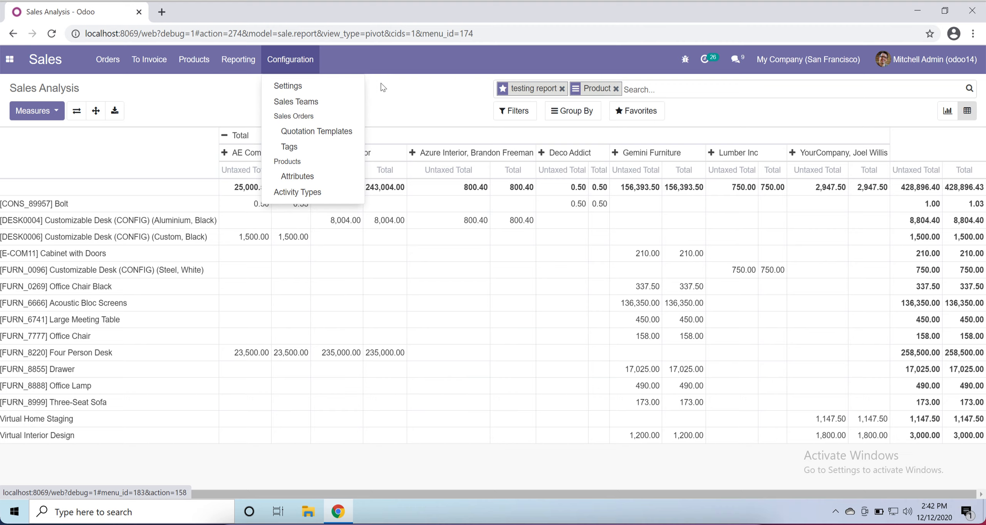
pyautogui.click(443, 103)
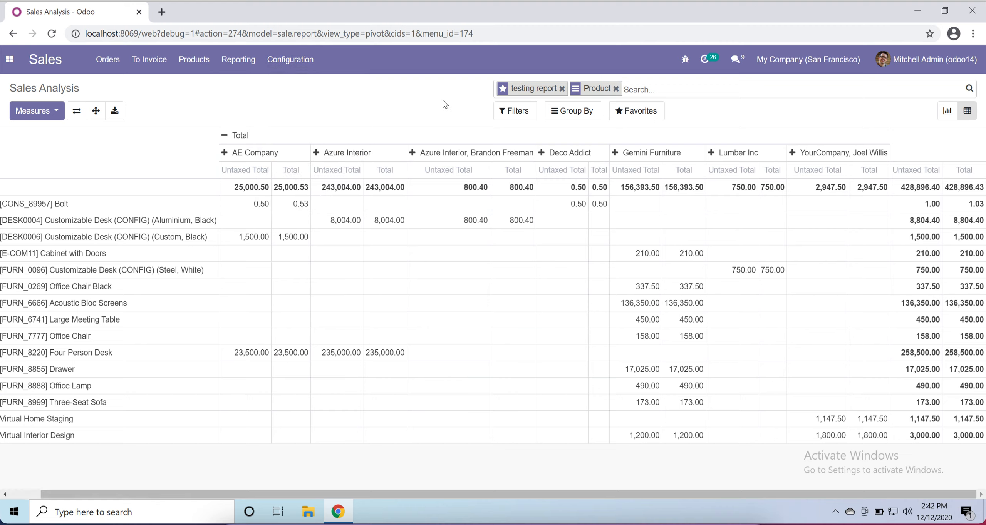